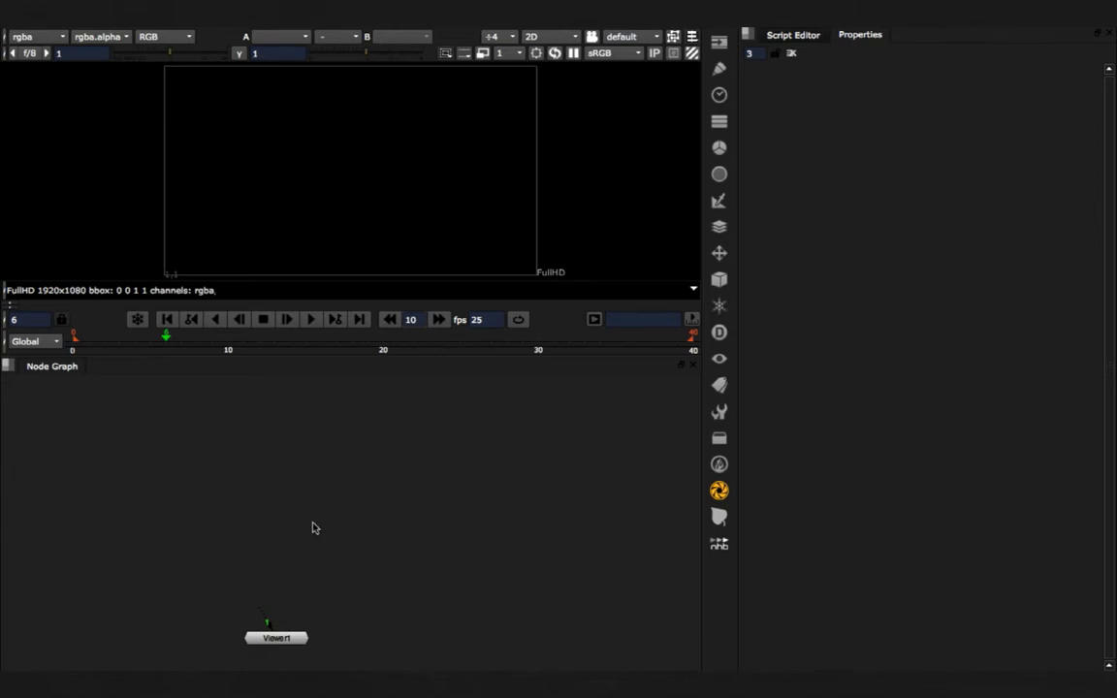
Read in the varealflip__1_####.exr image sequence and play it back in the viewer.
key("r")
key("Escape")
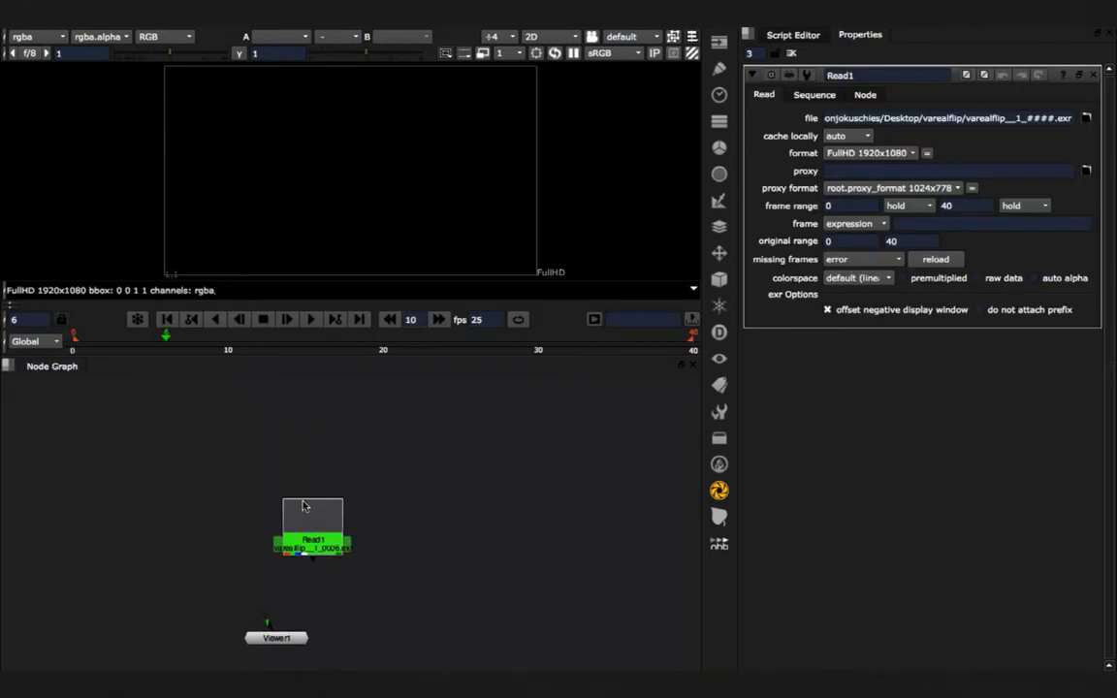
key("1")
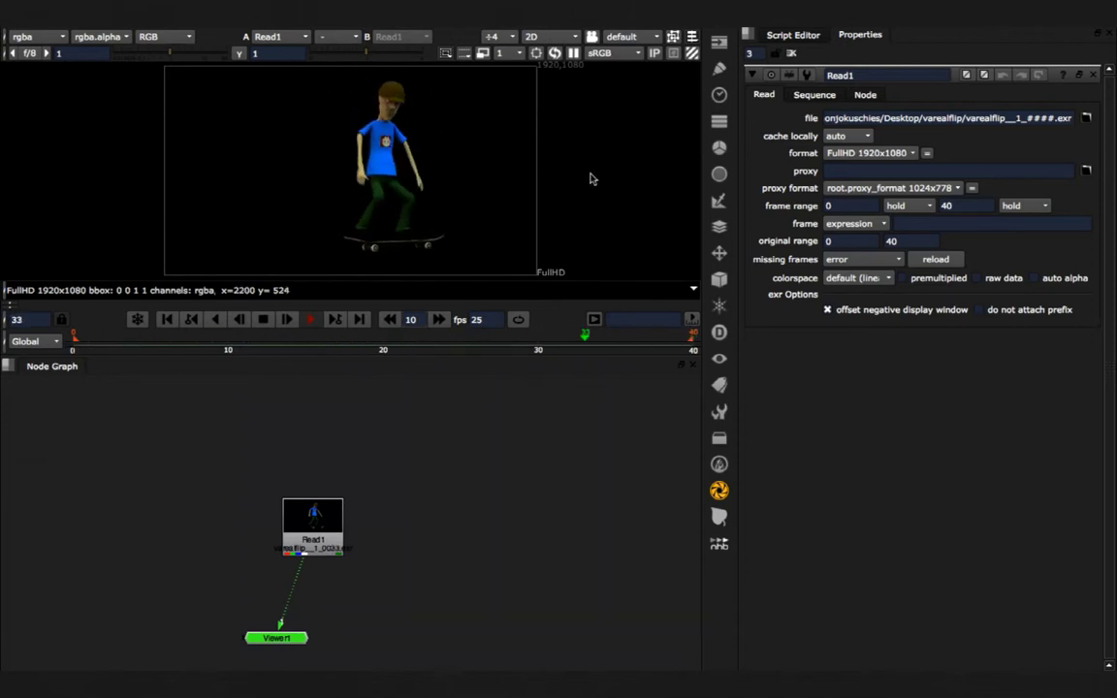
key("k")
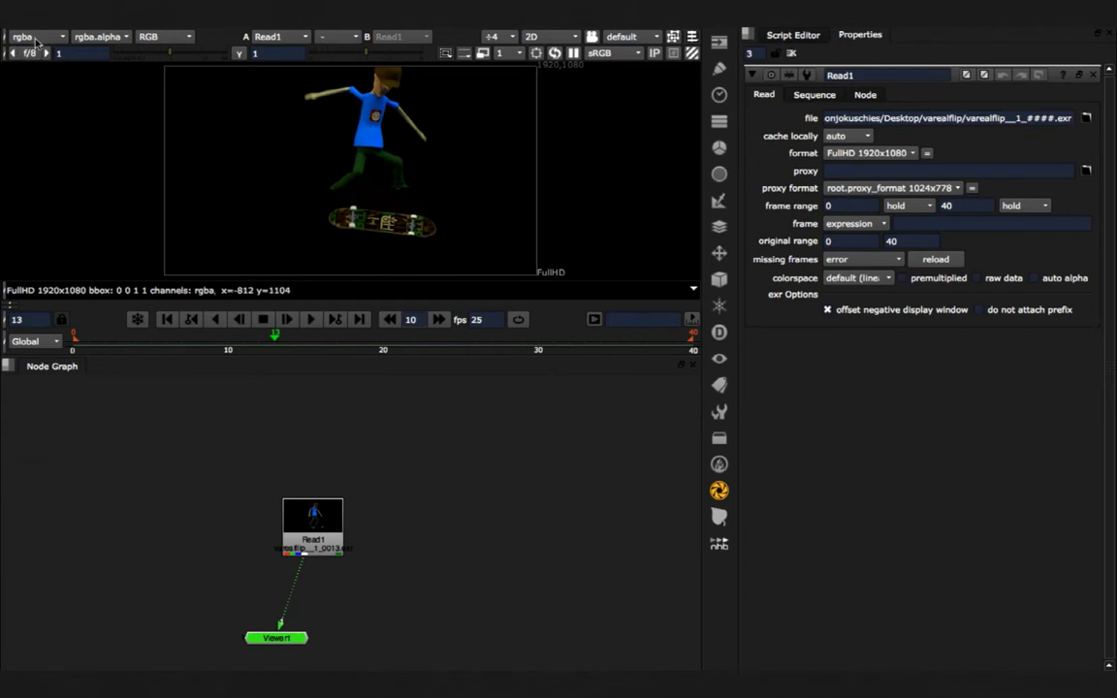
Examine the _1_Illumination, _2_Depth and _2_Material_Color layers in the viewer and return the display to rgba.
left_click(34, 37)
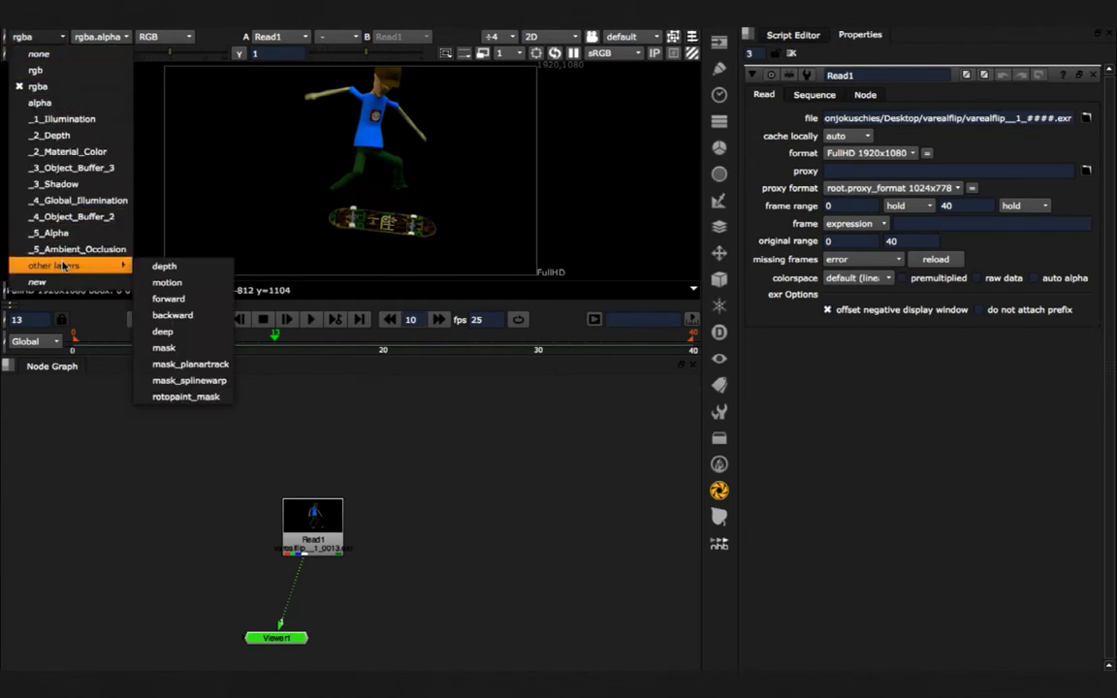
left_click(60, 117)
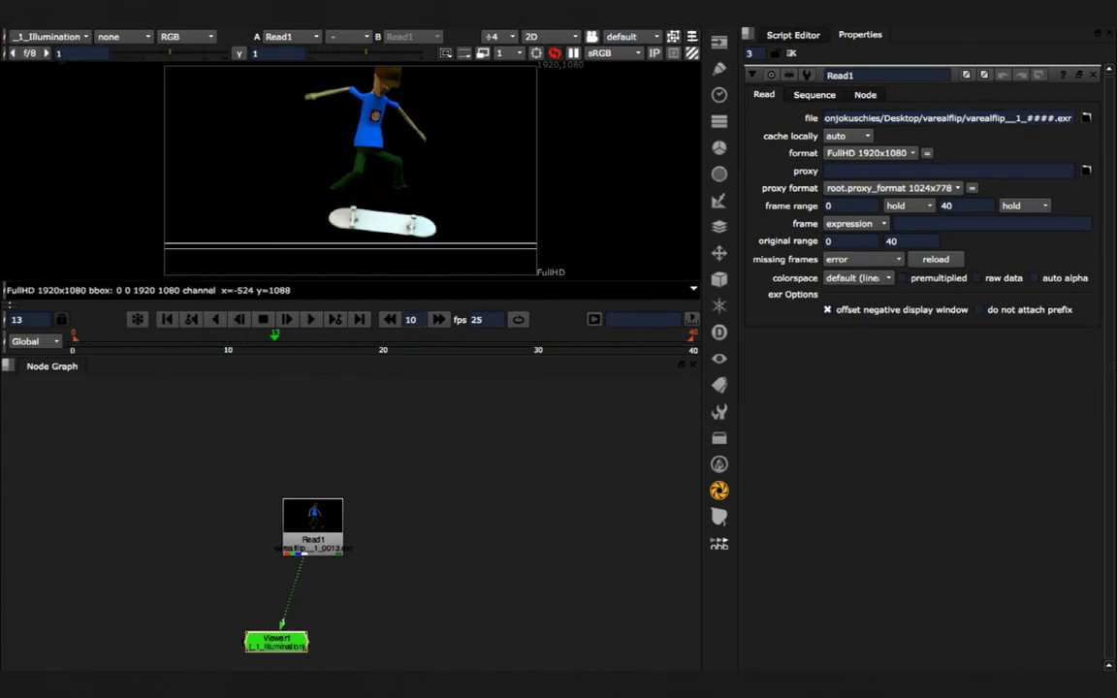
left_click(56, 36)
left_click(62, 132)
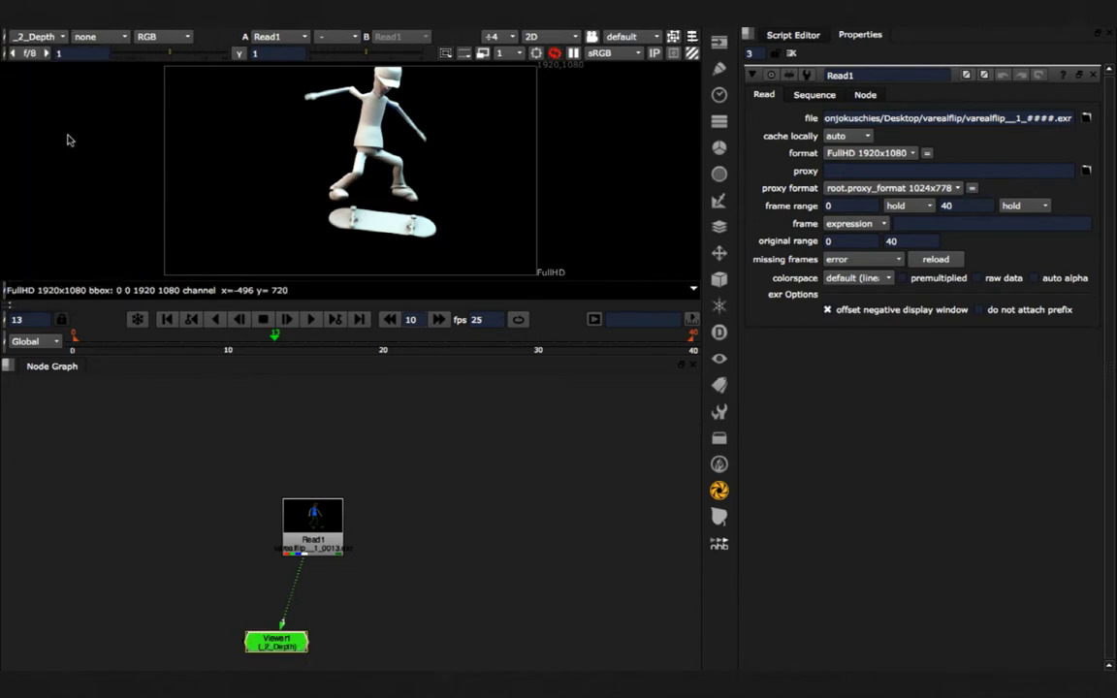
left_click(56, 36)
left_click(60, 149)
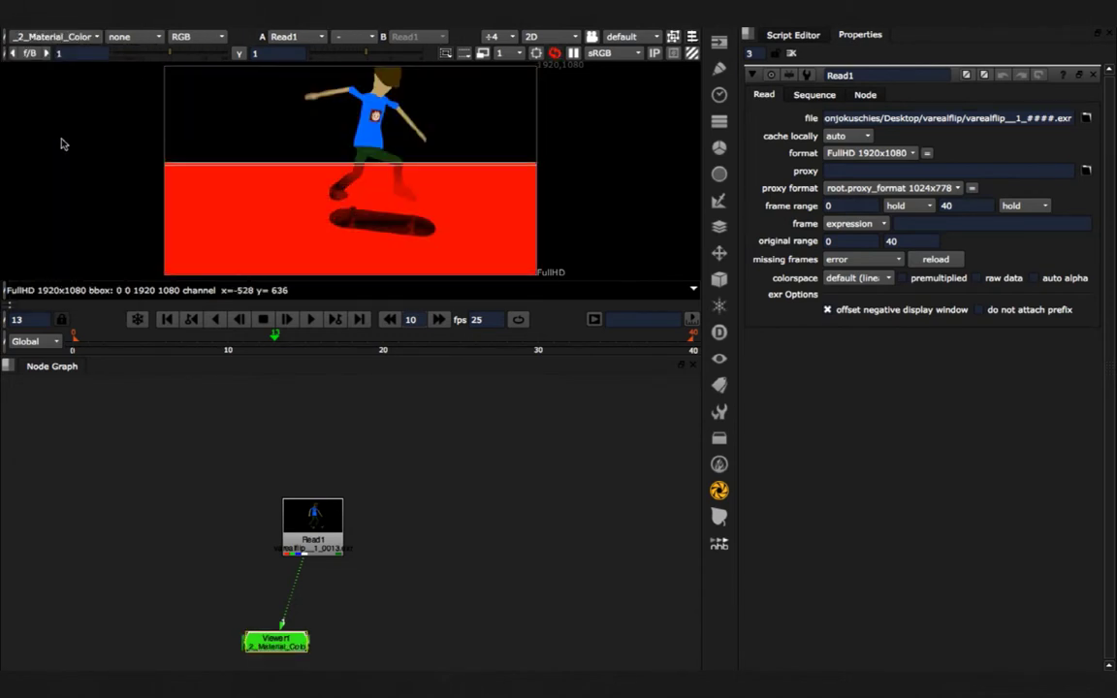
left_click(39, 37)
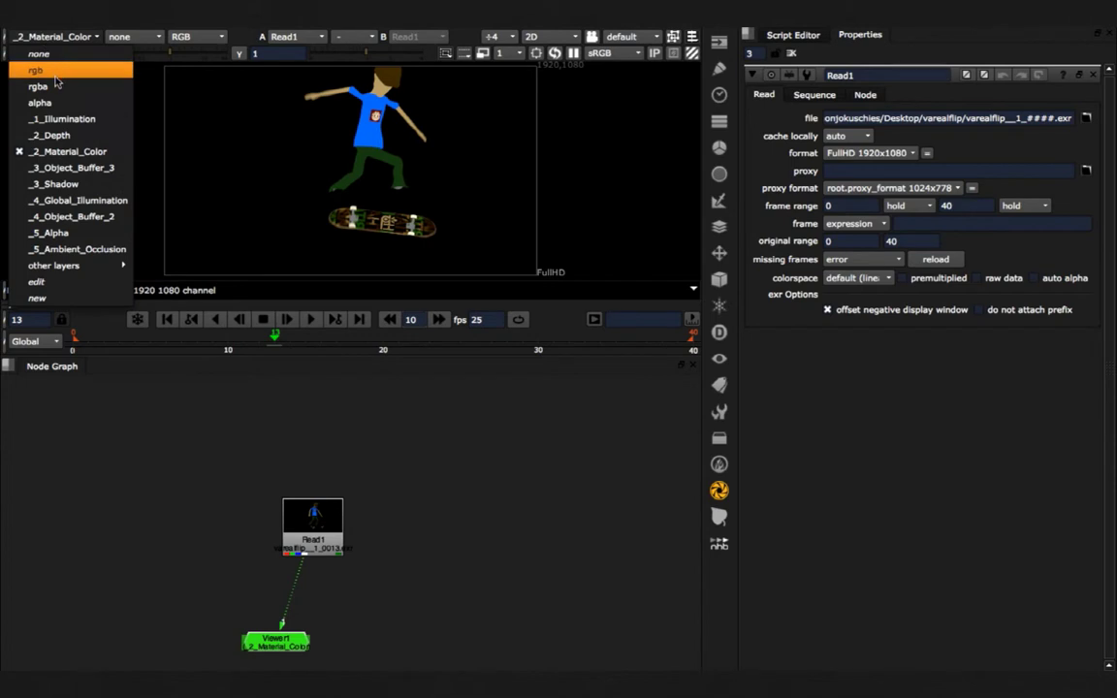
left_click(53, 86)
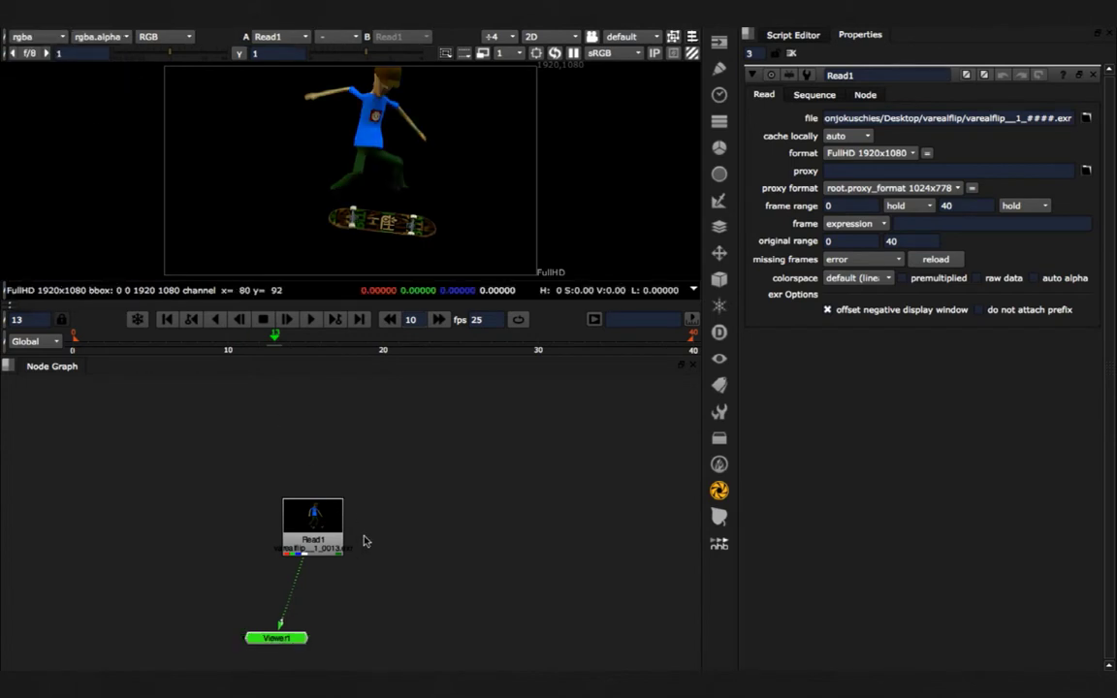
Add a Shuffle node below the Read node and set its first input to the _1_Illumination layer.
left_click_drag(324, 532, 289, 509)
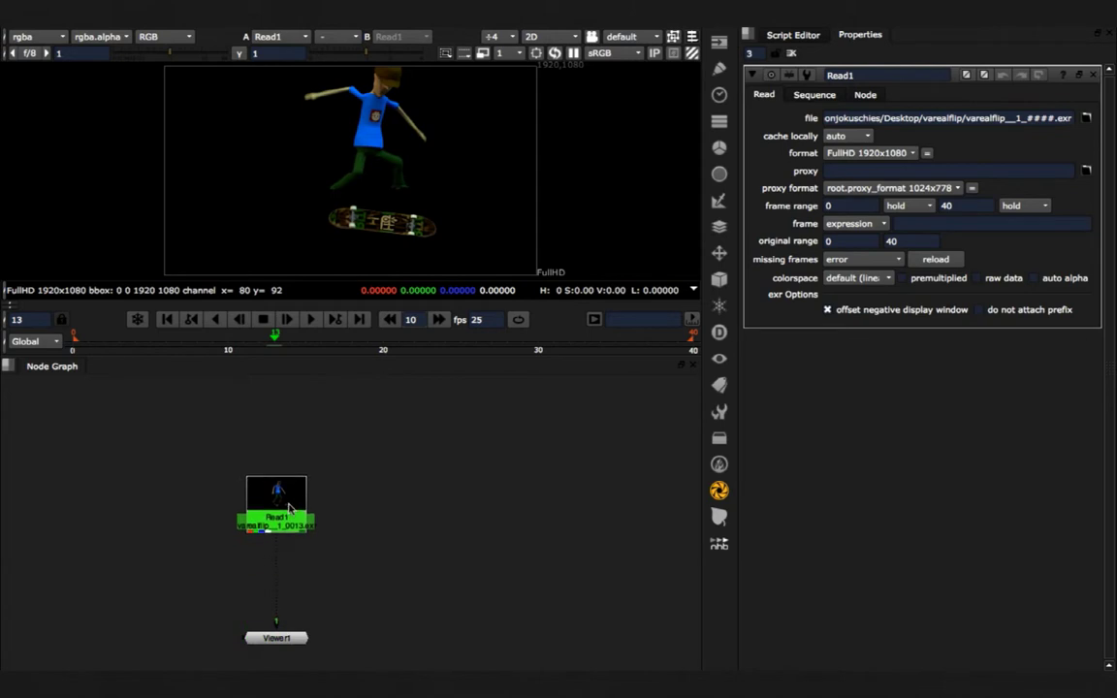
key("Tab")
type("shu")
key("Return")
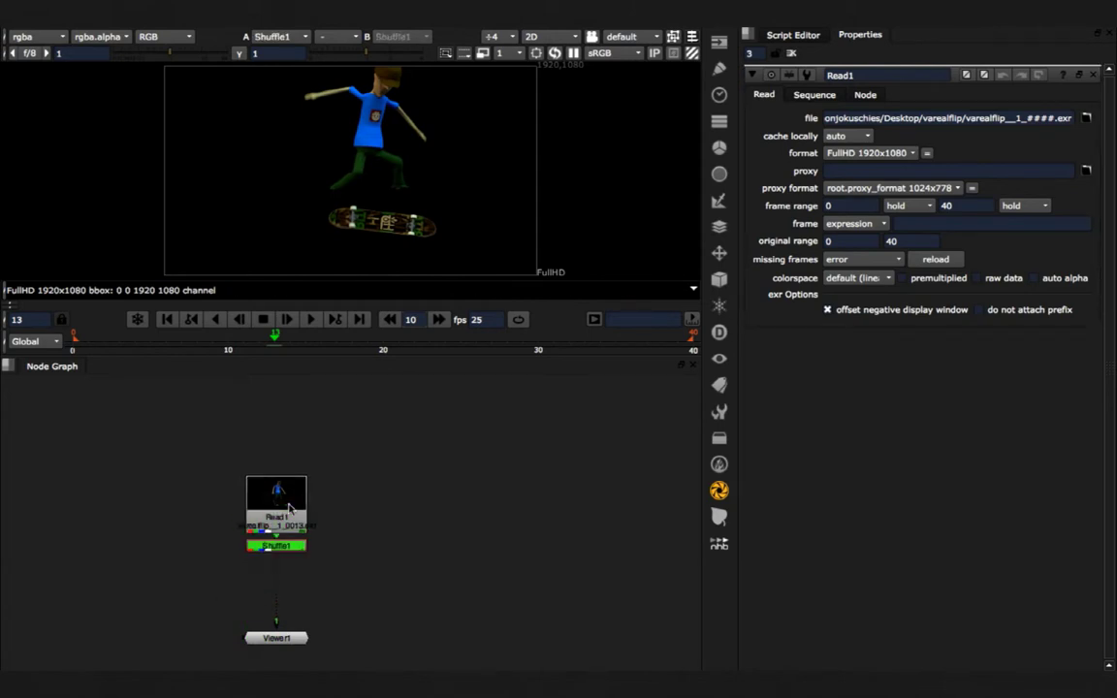
left_click(807, 124)
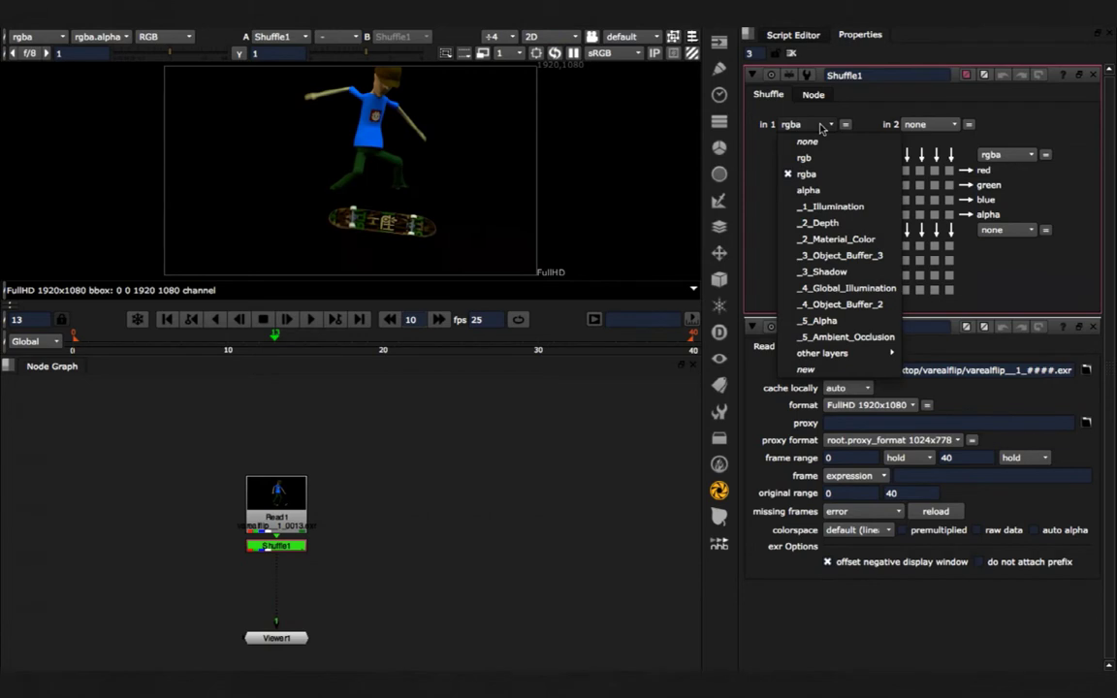
left_click(830, 206)
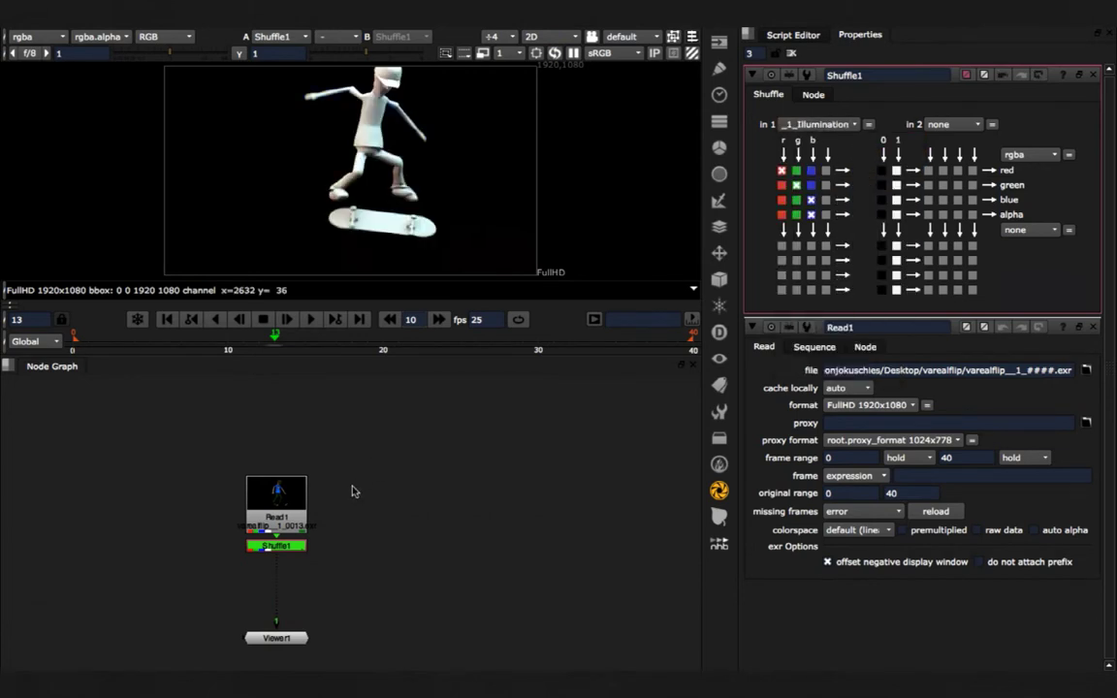
Add a second Shuffle node beside the first, view it, and set its first input to _2_Material_Color.
left_click(327, 547)
key("Tab")
type("shuf")
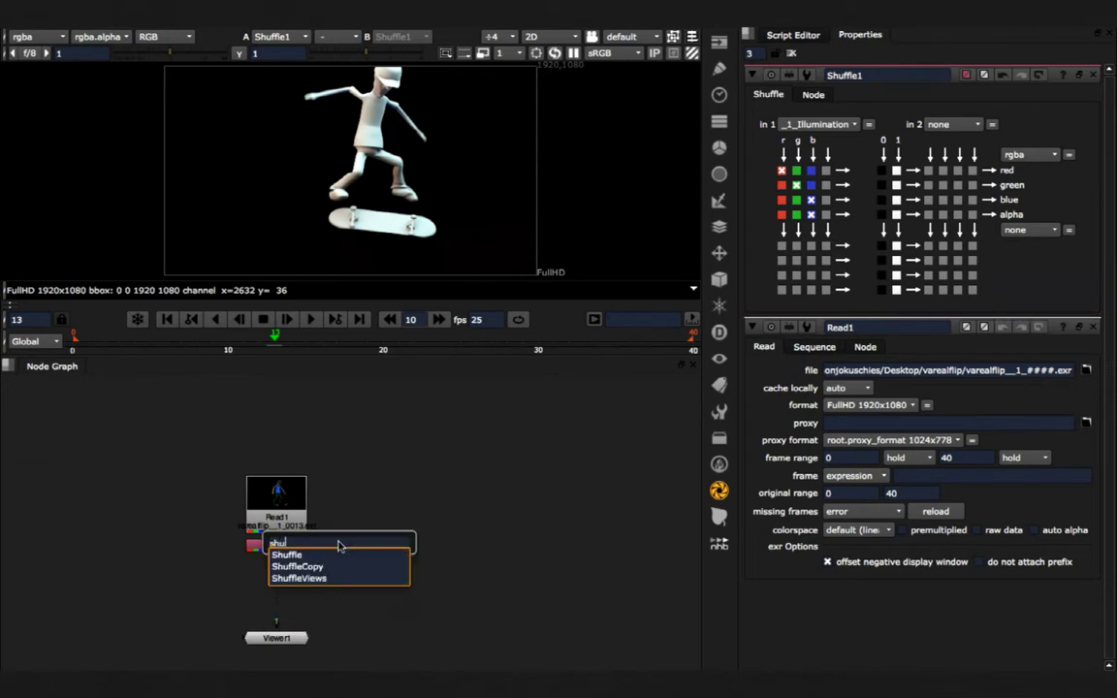
key("Return")
left_click(336, 546)
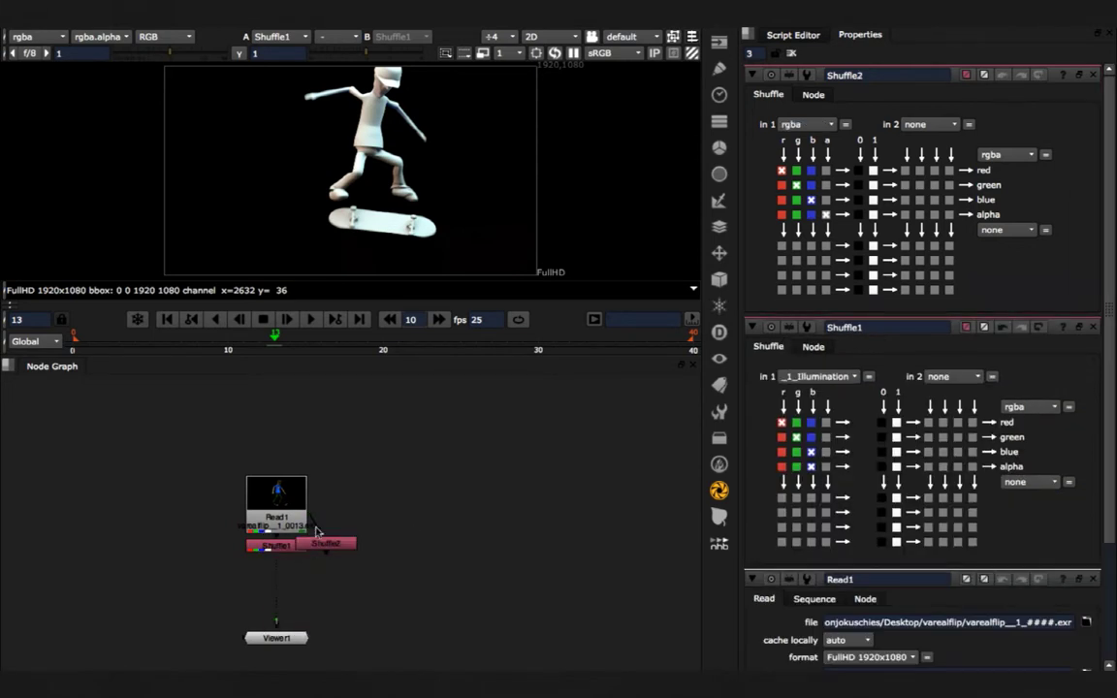
left_click_drag(330, 549, 360, 549)
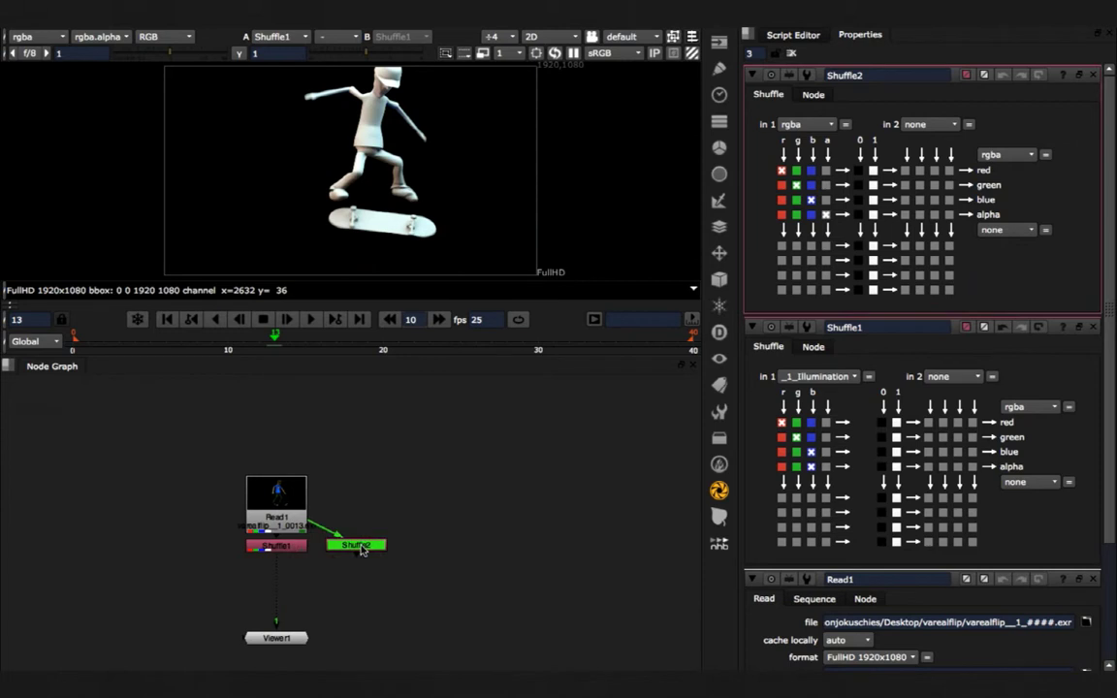
key("1")
left_click(807, 124)
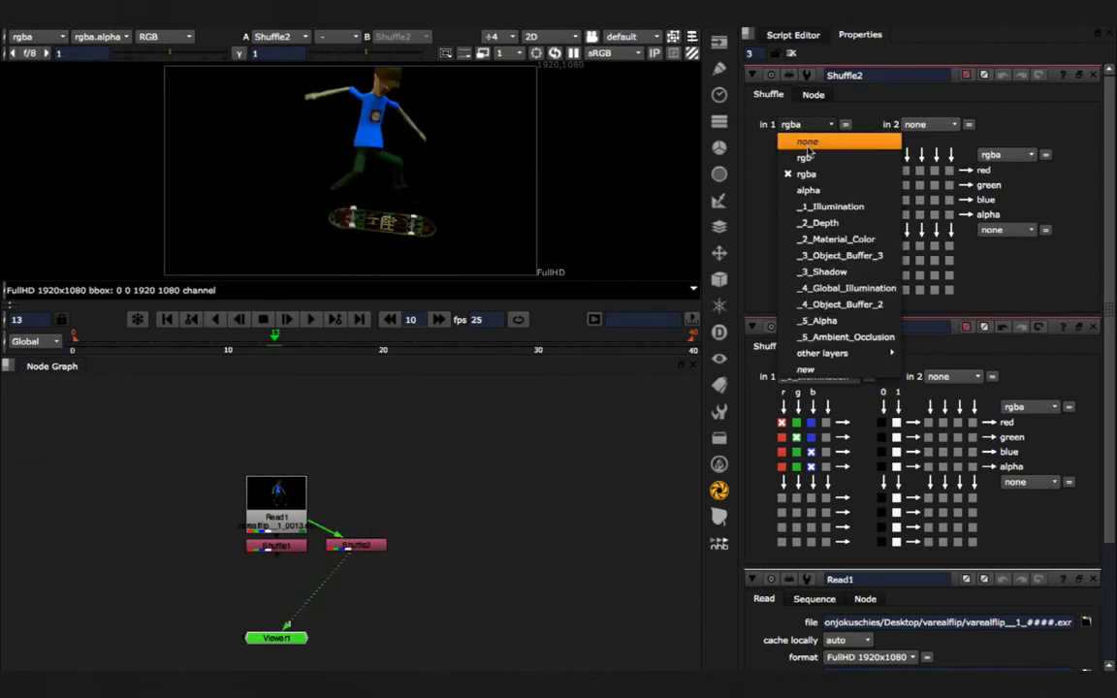
left_click(821, 242)
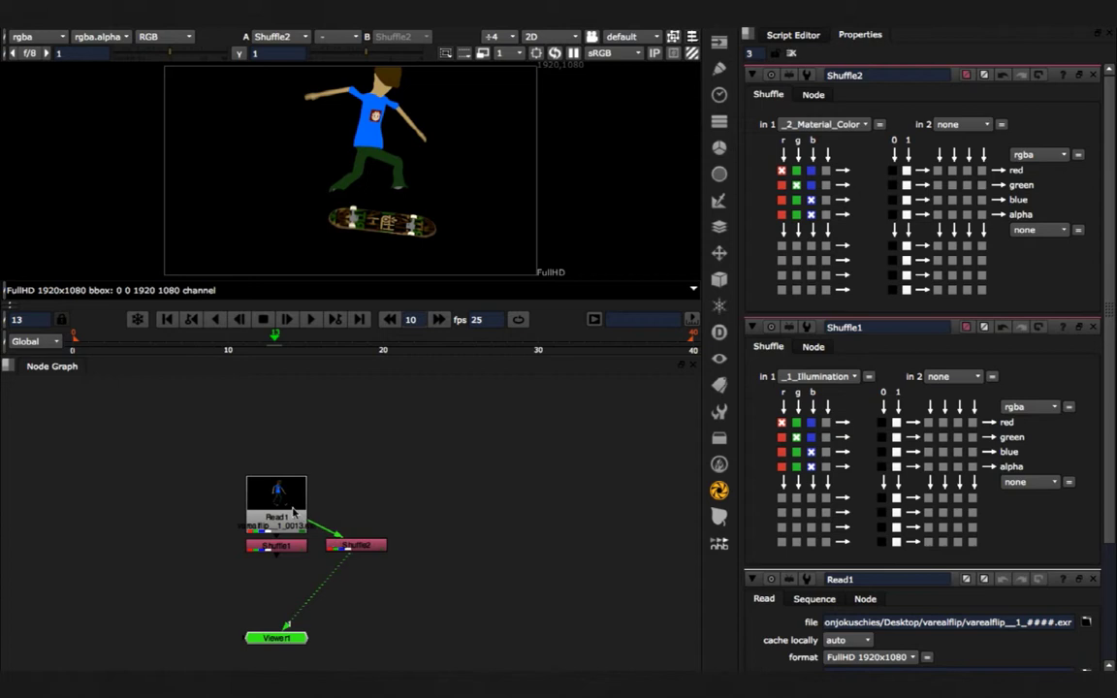
Delete both Shuffle nodes so that only the Read node feeds the viewer.
left_click(346, 549)
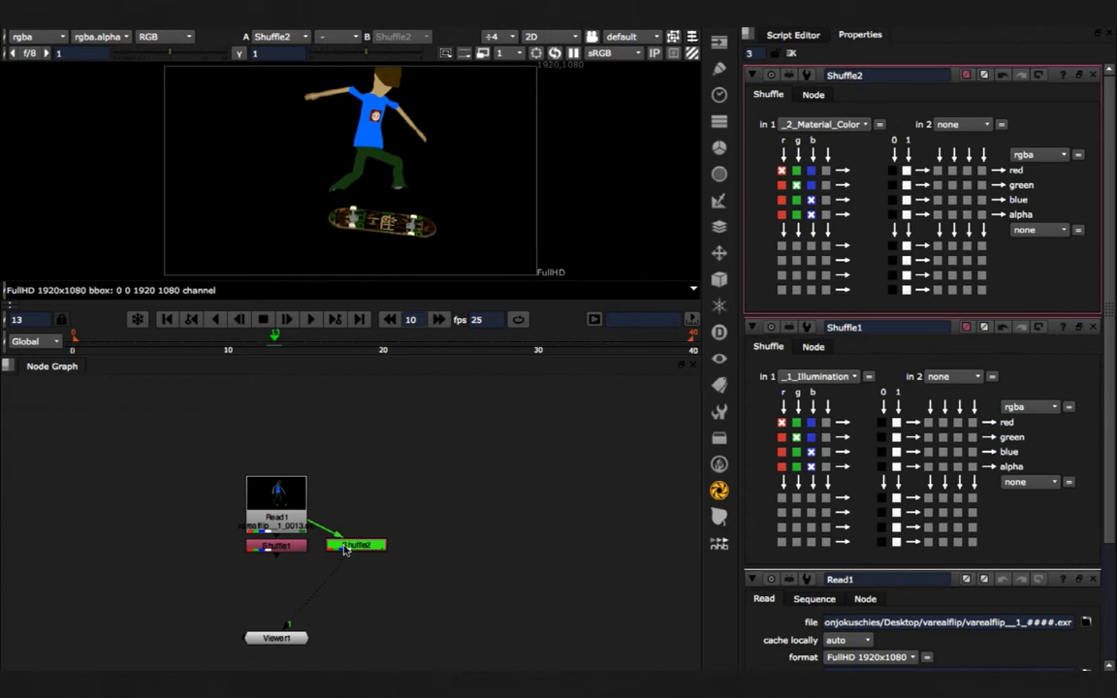
key("Delete")
key("Delete")
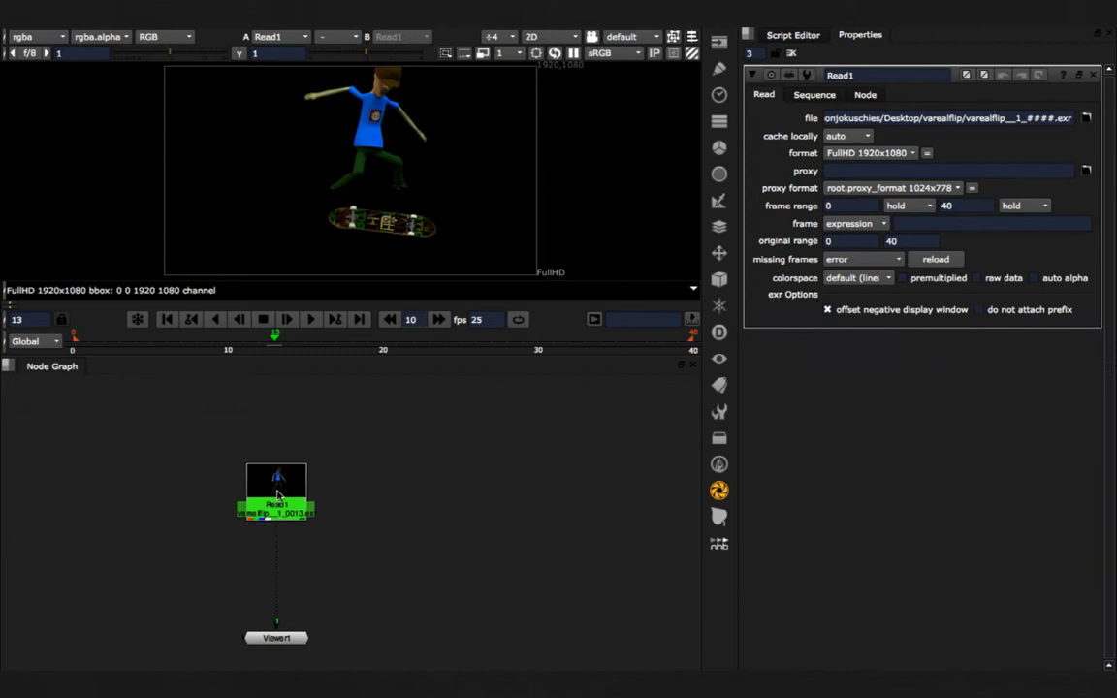
Run auto ShuffleCopy on the Read node to split its layers into separate Shuffle and Crop nodes.
left_click(433, 17)
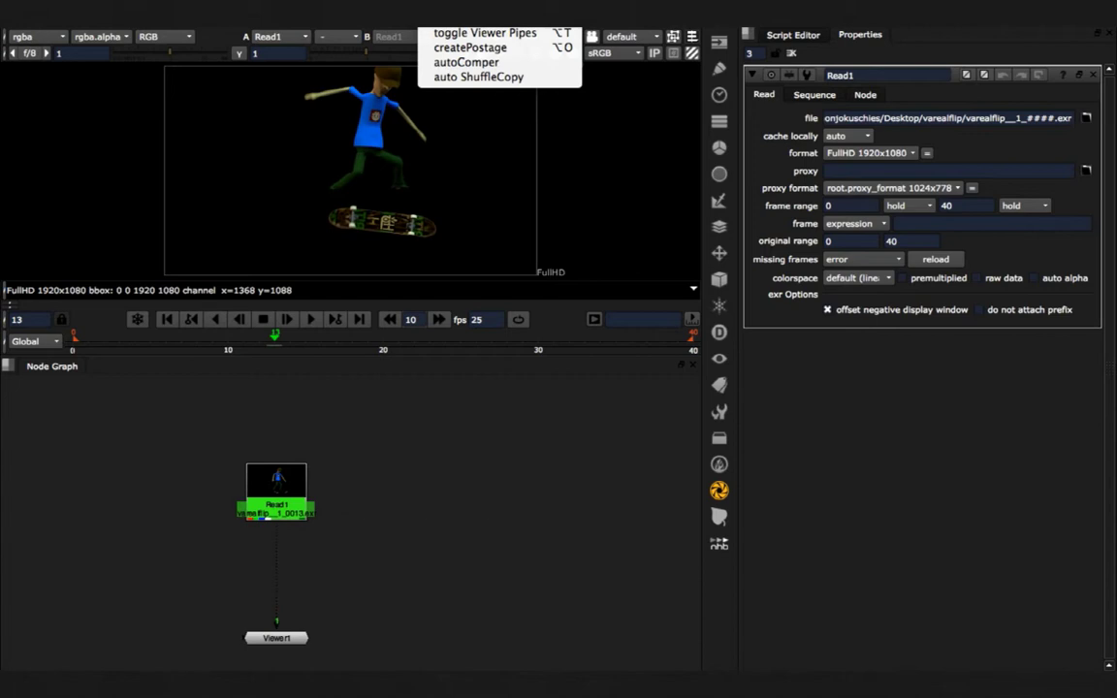
left_click(478, 77)
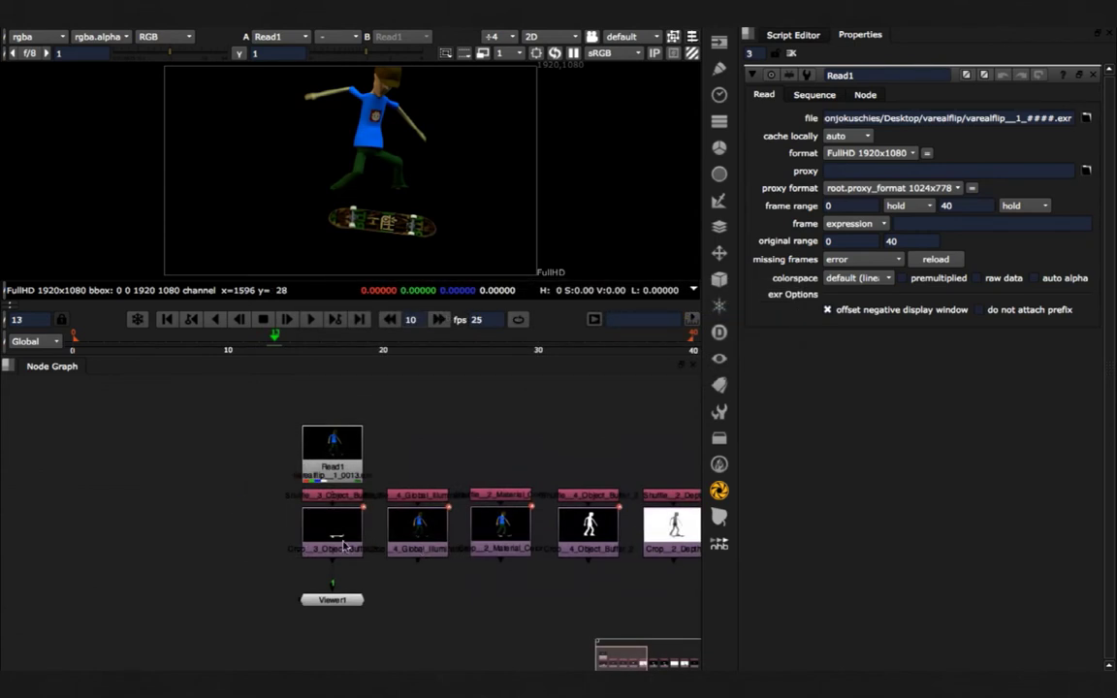
middle_click_drag(523, 533, 490, 543)
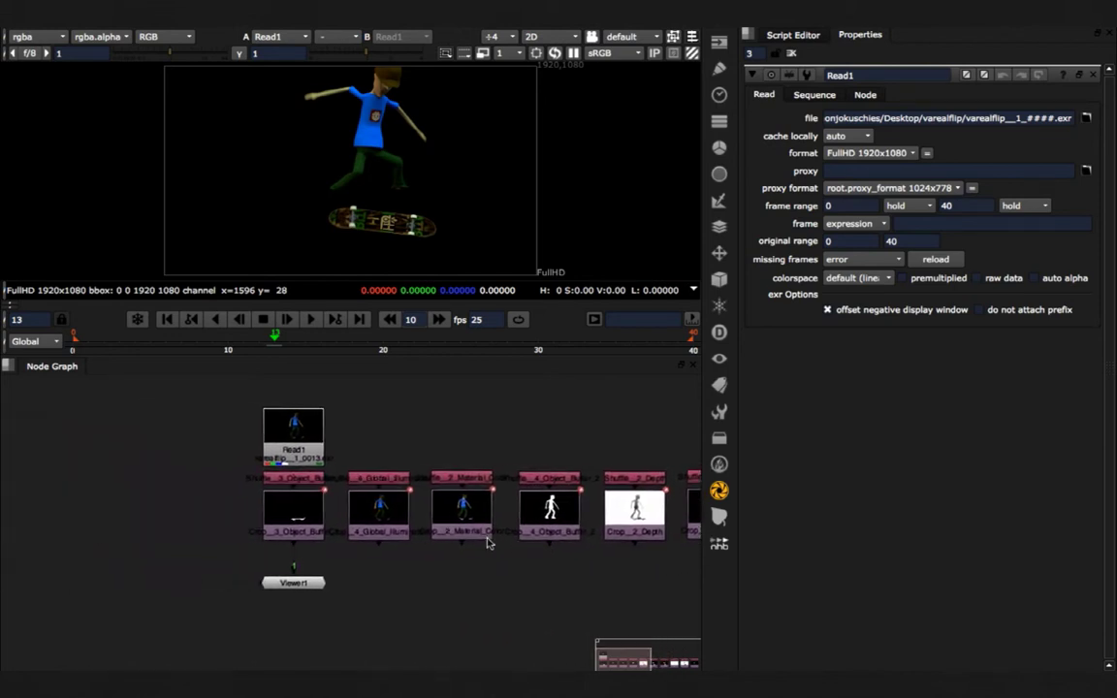
View the cropped _3_Object_Buffer_3 pass and play the sequence to check its bounding box.
left_click(306, 517)
key("1")
key("l")
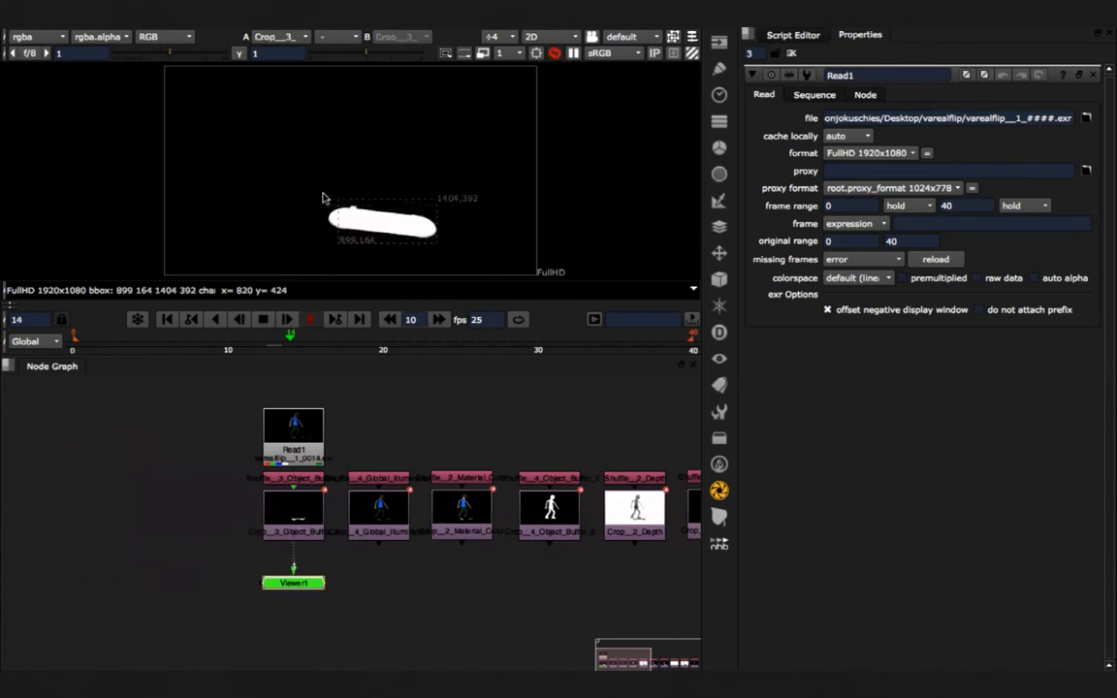
key("l")
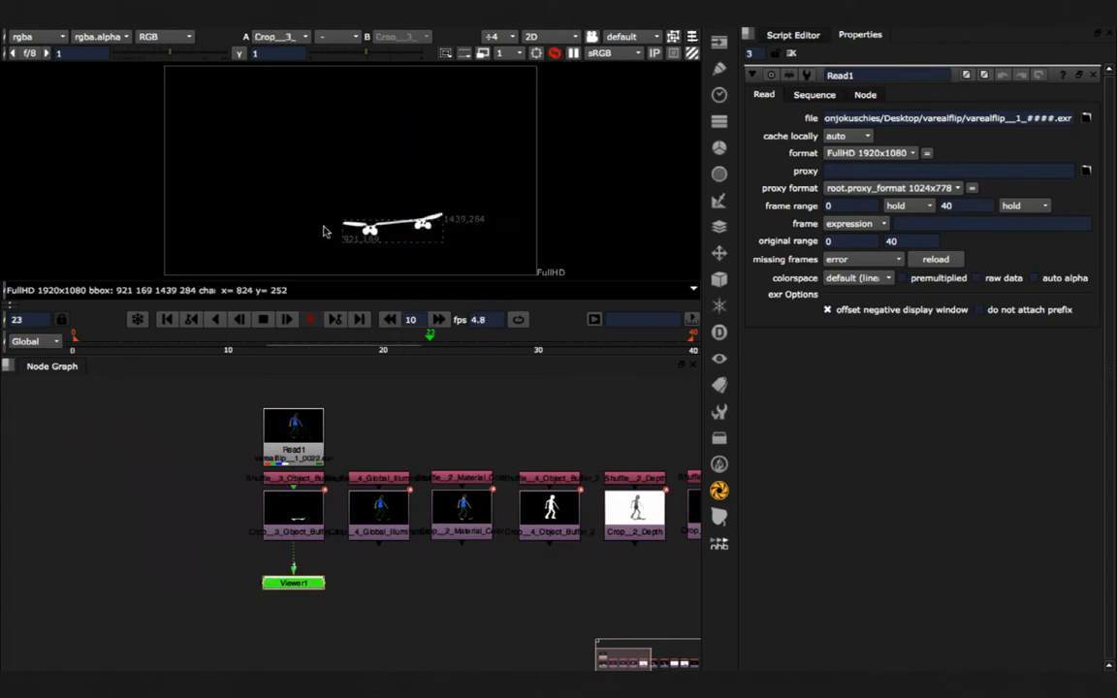
key("k")
Examine the cropped _4_Global_Illumination, _2_Material_Color and _4_Object_Buffer_2 passes one after another in the viewer.
left_click(383, 504)
key("1")
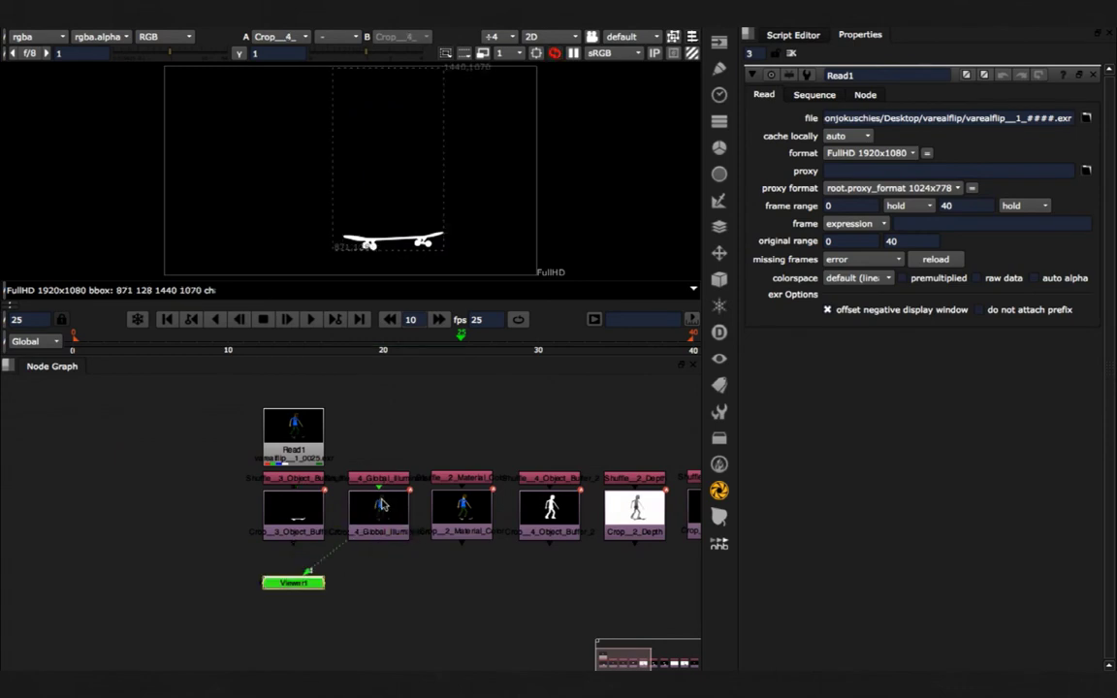
left_click(462, 515)
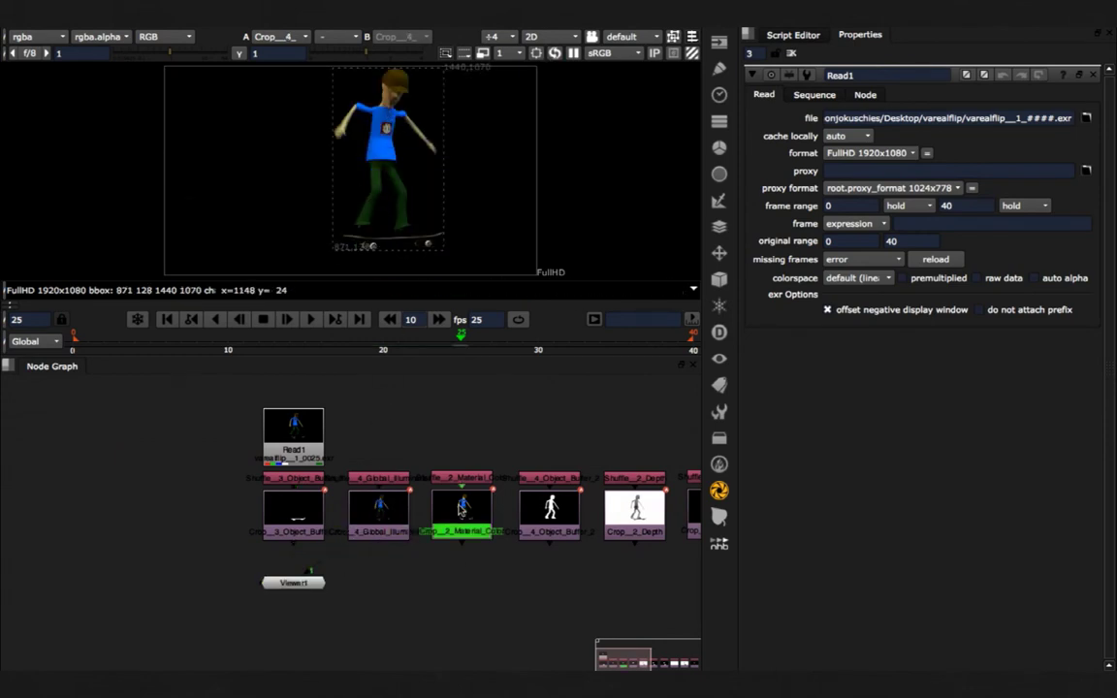
key("1")
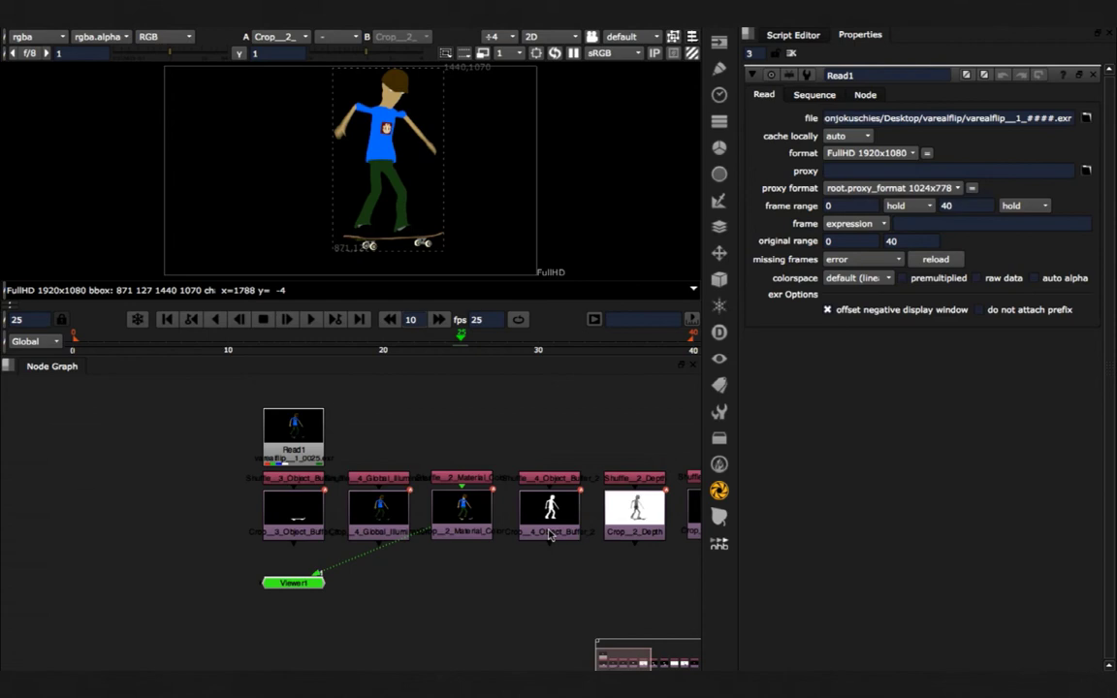
left_click(551, 533)
key("1")
key("3")
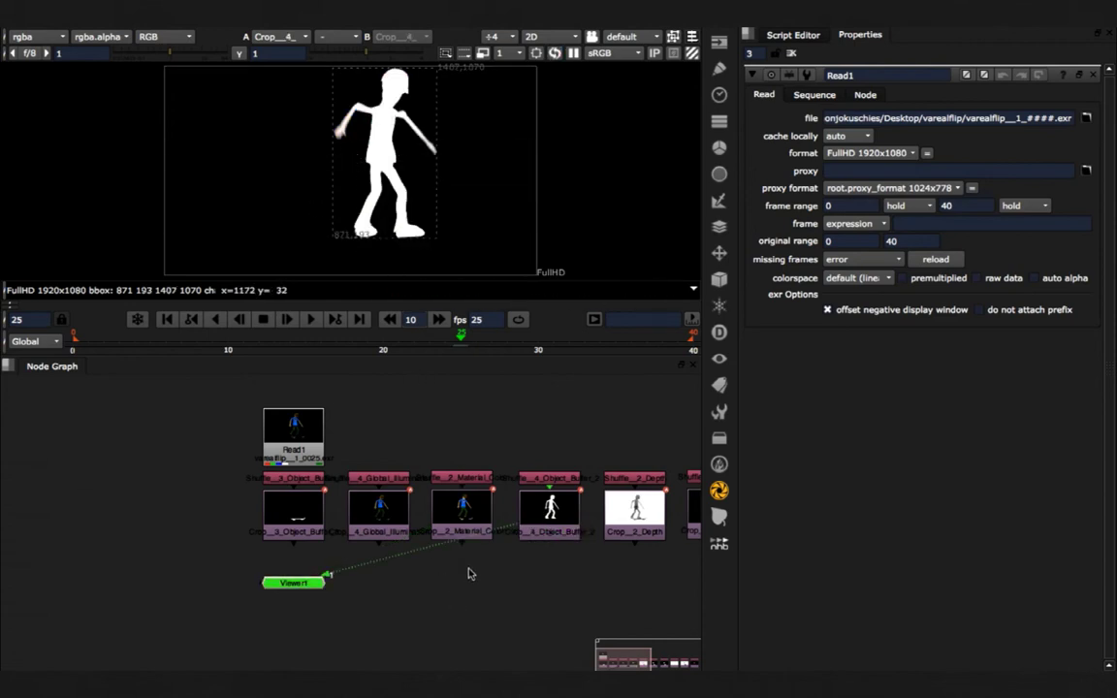
Move the _1_Illumination Shuffle and Crop nodes together out of the row into the empty space below.
middle_click_drag(504, 571, 398, 523)
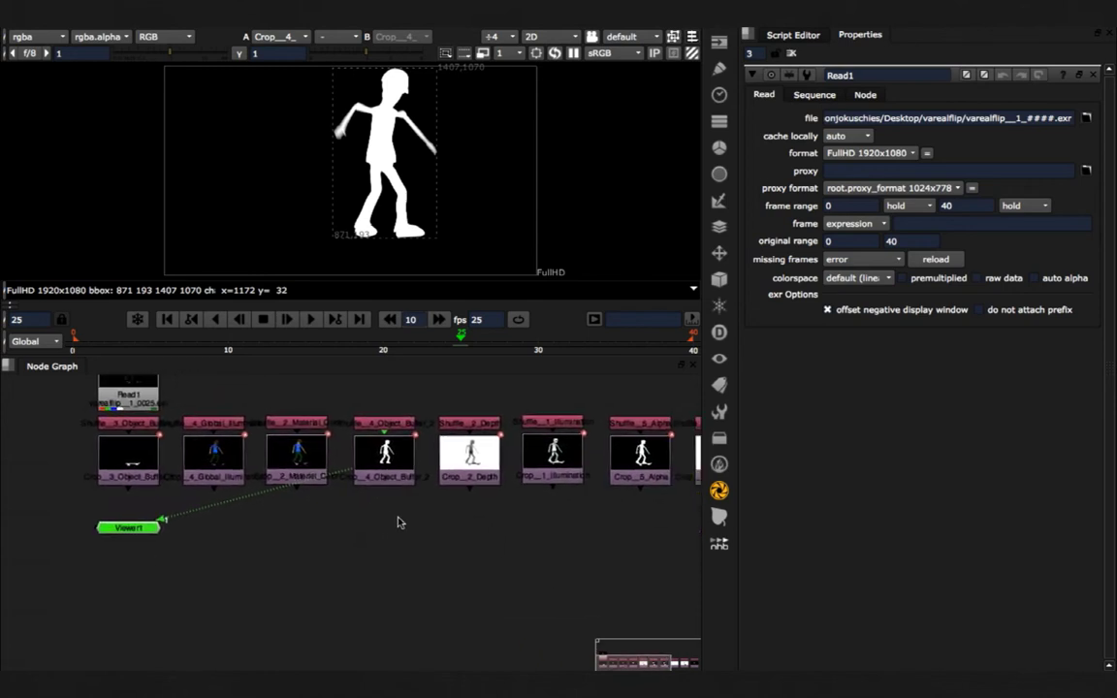
middle_click_drag(469, 519, 235, 524)
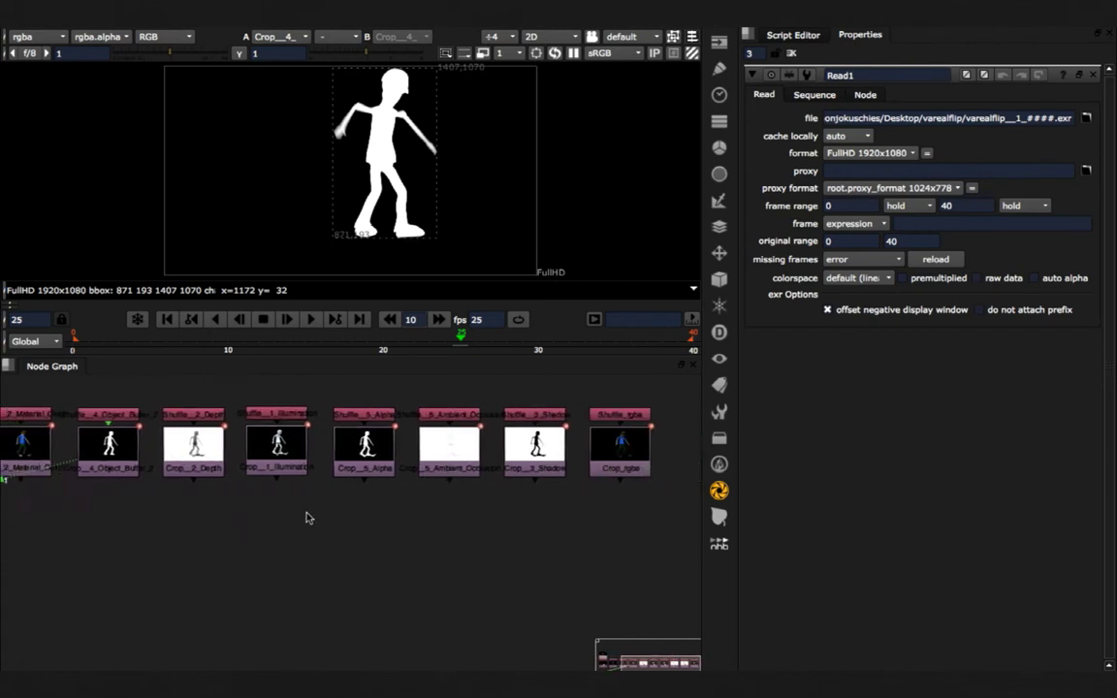
left_click_drag(318, 510, 224, 381)
left_click_drag(280, 449, 156, 582)
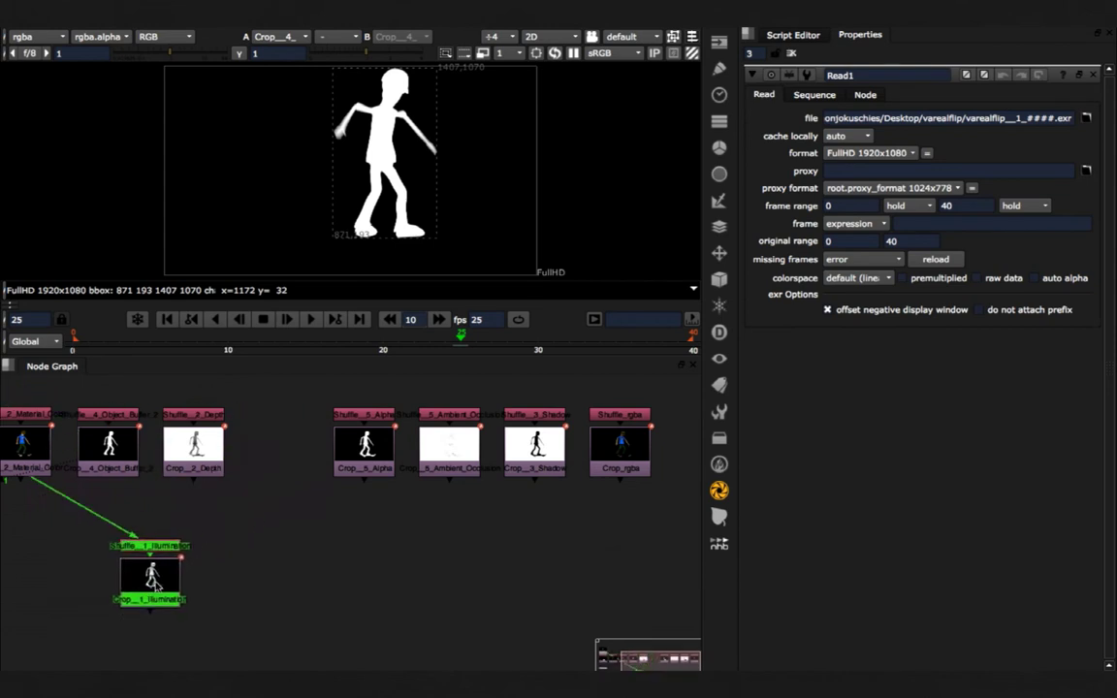
Move the _2_Material_Color Shuffle and Crop nodes together below the row, to the lower right of the Illumination nodes.
middle_click_drag(317, 539, 450, 491)
middle_click_drag(75, 525, 113, 593)
left_click_drag(165, 511, 221, 435)
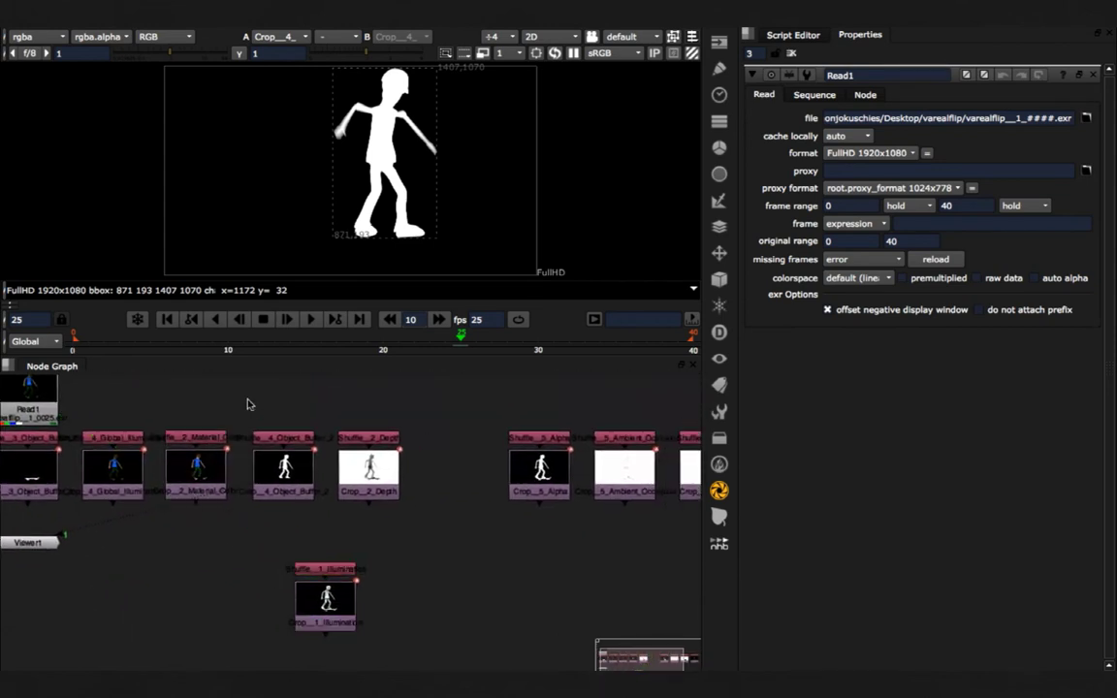
left_click_drag(267, 553, 130, 351)
left_click_drag(187, 463, 388, 636)
middle_click_drag(444, 537, 435, 442)
left_click(452, 449)
middle_click_drag(271, 456, 322, 575)
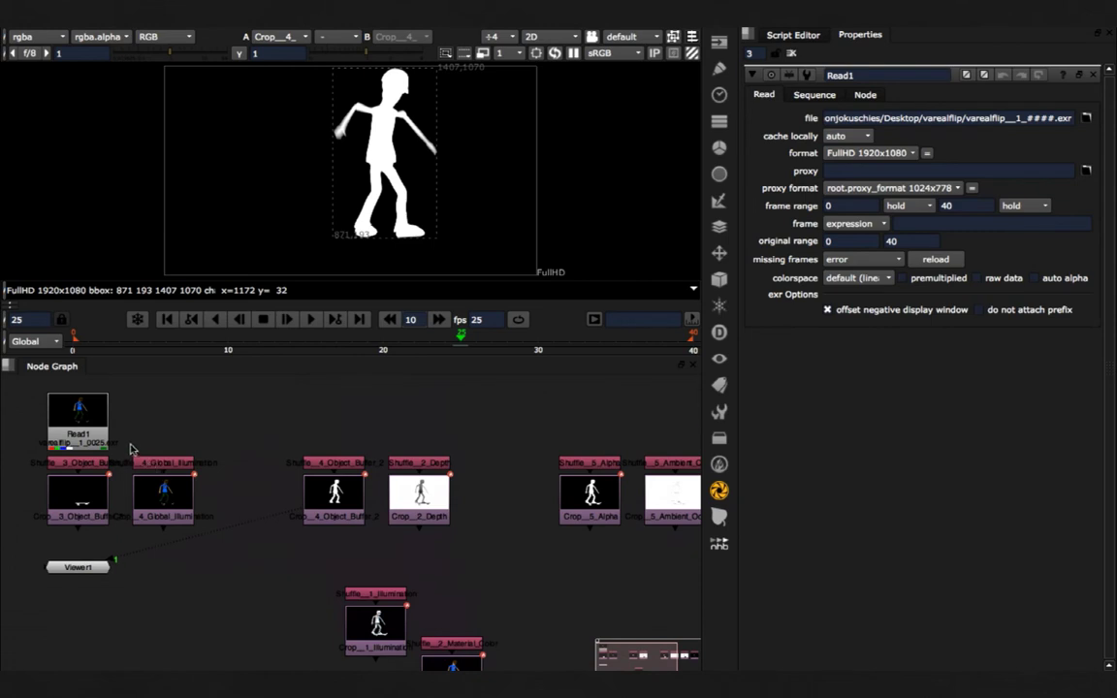
middle_click_drag(368, 618, 223, 509)
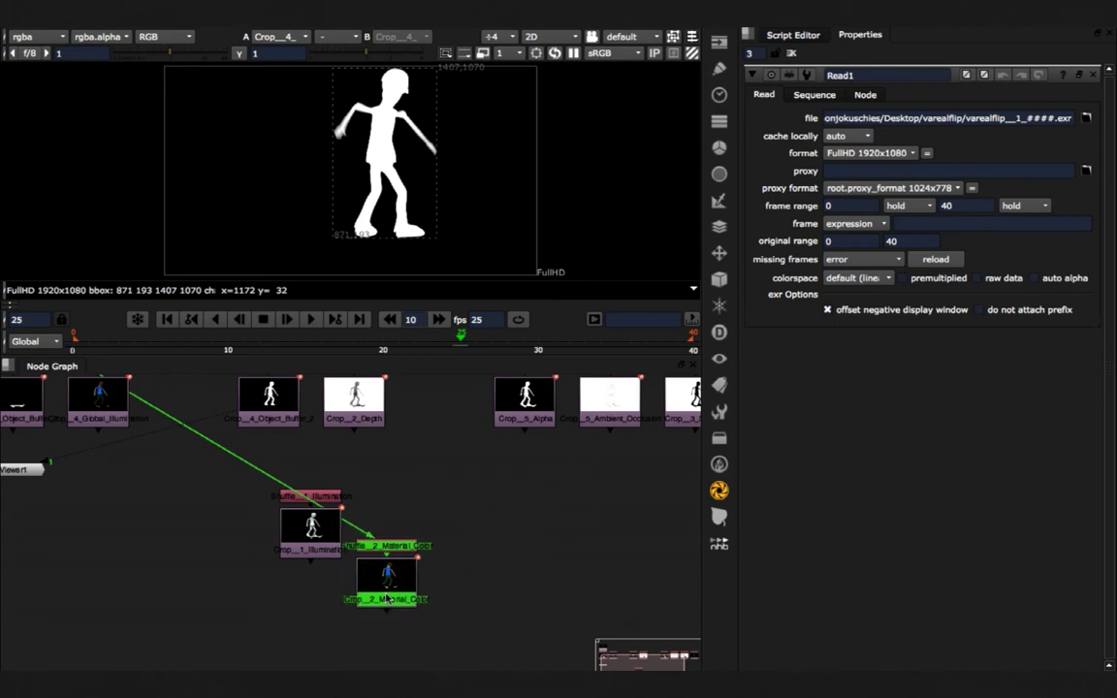
left_click_drag(351, 542, 365, 564)
left_click(230, 582)
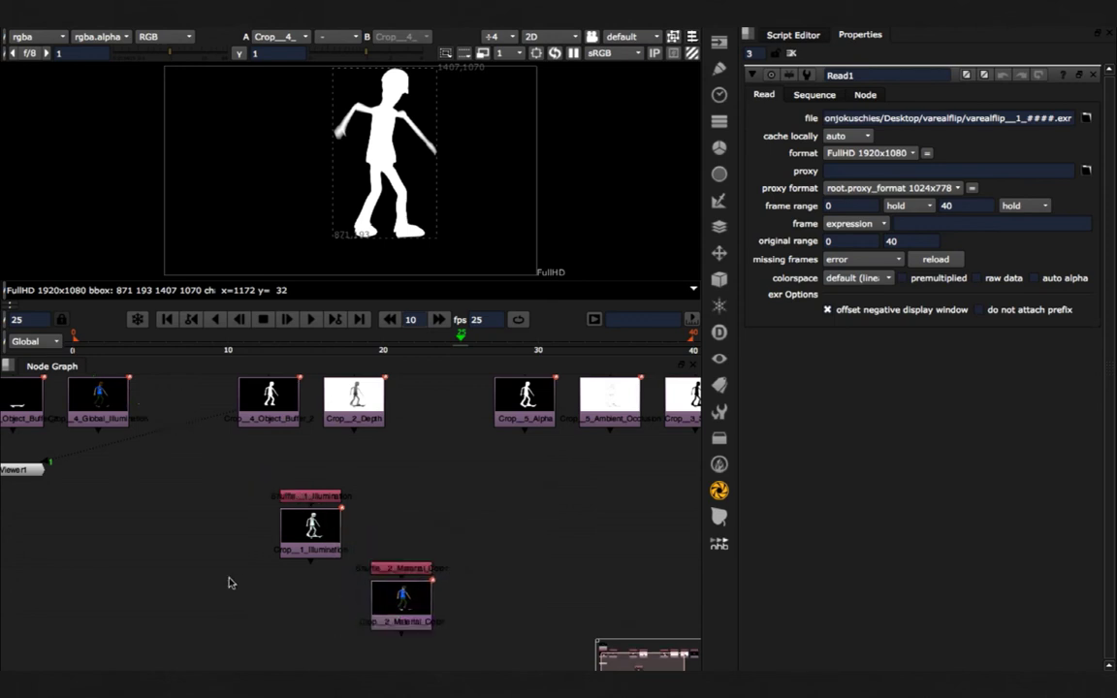